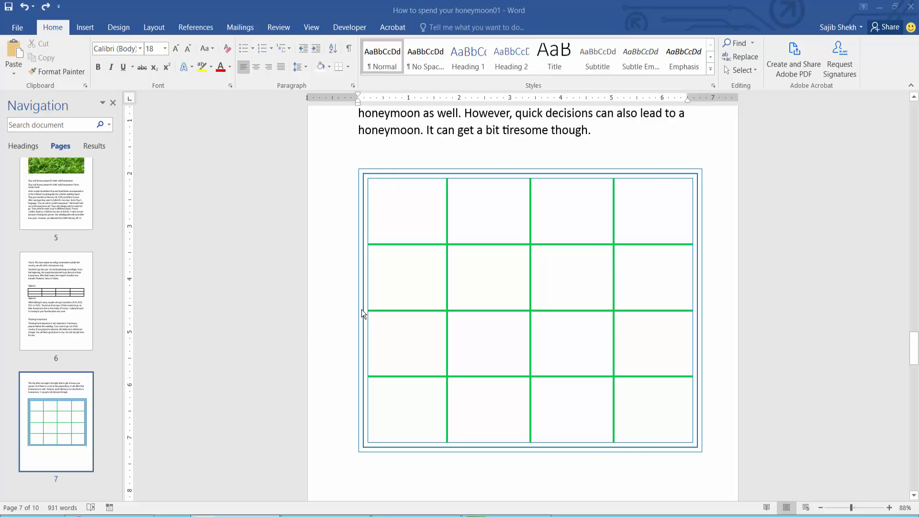
Select all cells of the 4x4 table and show the Table Design border options.
{"action": "left_click", "coordinate": [395, 201]}
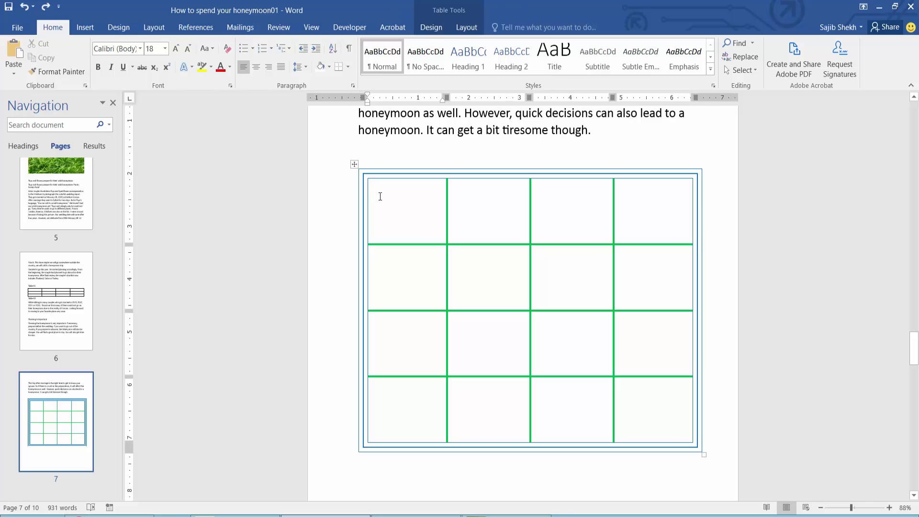
{"action": "mouse_move", "coordinate": [423, 209]}
{"action": "left_mouse_down"}
{"action": "mouse_move", "coordinate": [624, 368]}
{"action": "mouse_move", "coordinate": [647, 408]}
{"action": "left_mouse_up"}
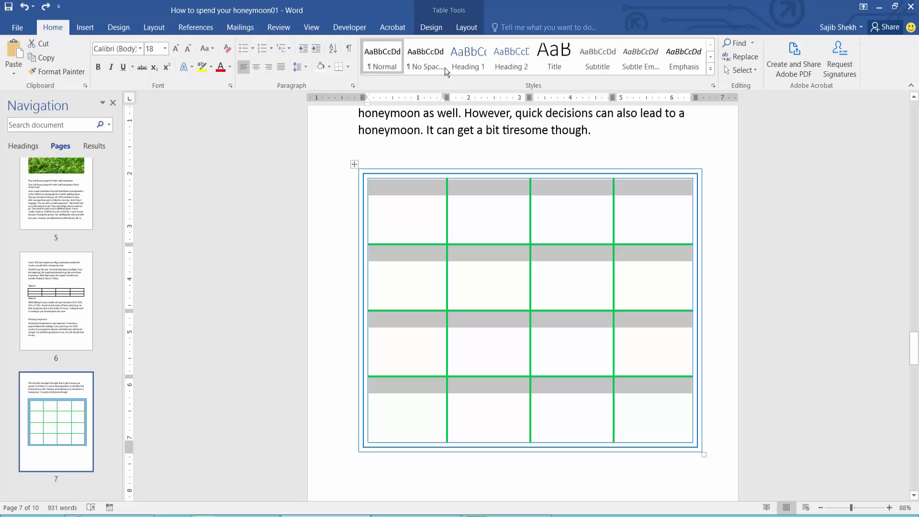
{"action": "left_click", "coordinate": [426, 27]}
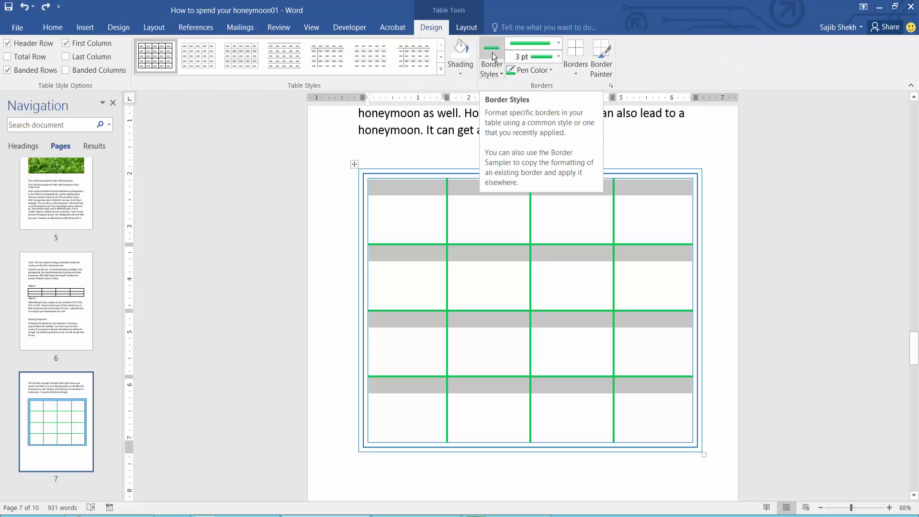
Choose No Border as the border line style and list the border placement choices.
{"action": "left_click", "coordinate": [498, 68]}
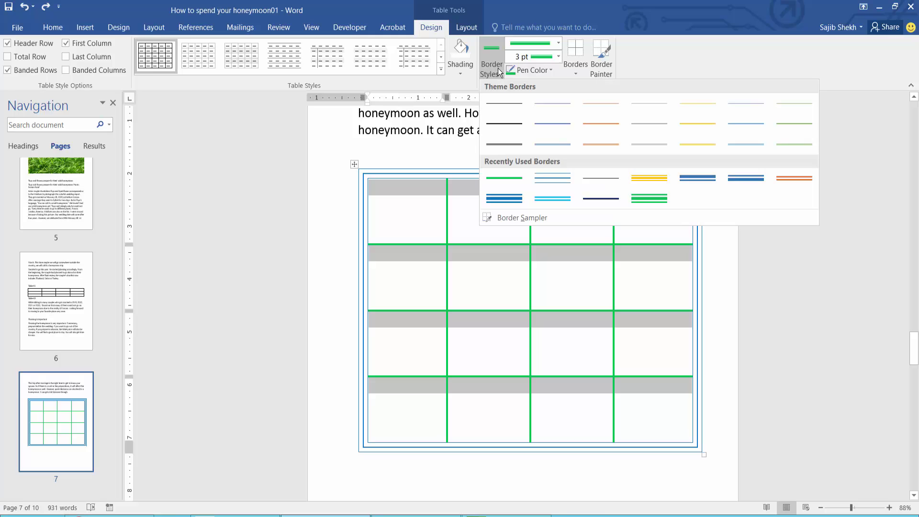
{"action": "left_click", "coordinate": [496, 45]}
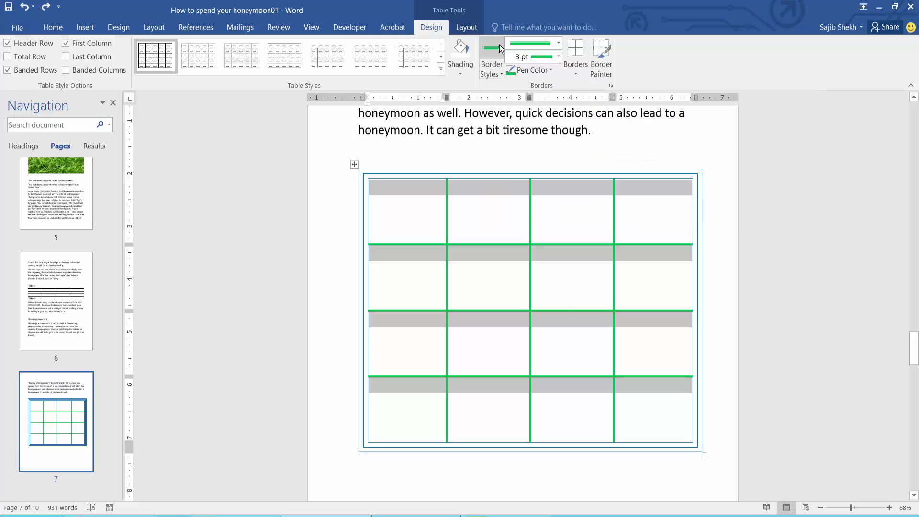
{"action": "left_click", "coordinate": [557, 44]}
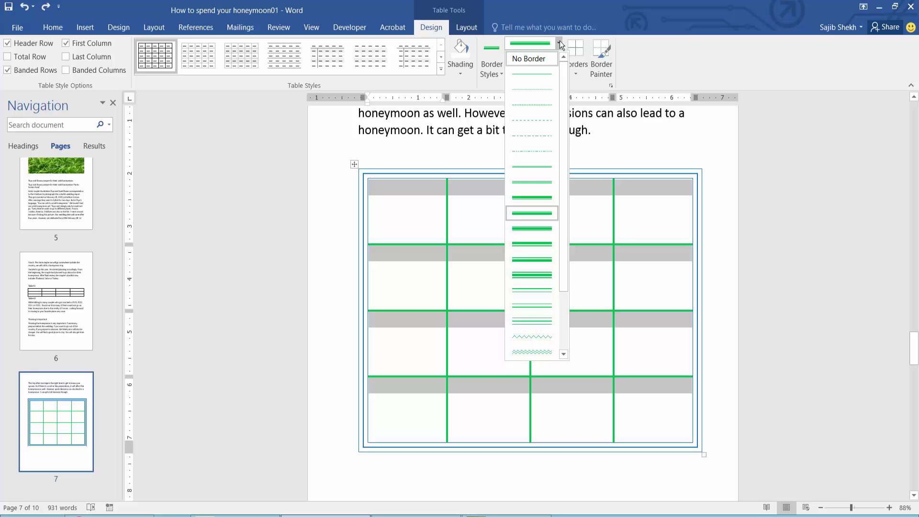
{"action": "left_click", "coordinate": [558, 44]}
{"action": "left_click", "coordinate": [528, 60]}
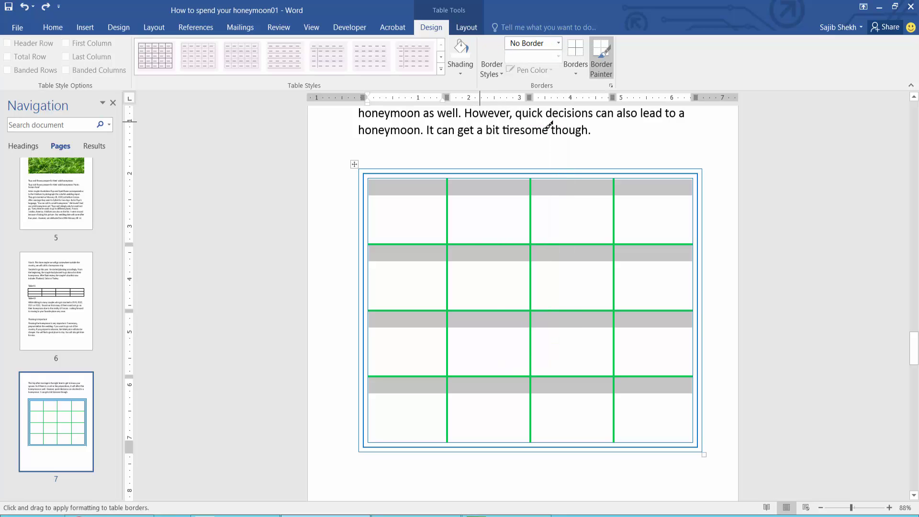
{"action": "left_click", "coordinate": [576, 64]}
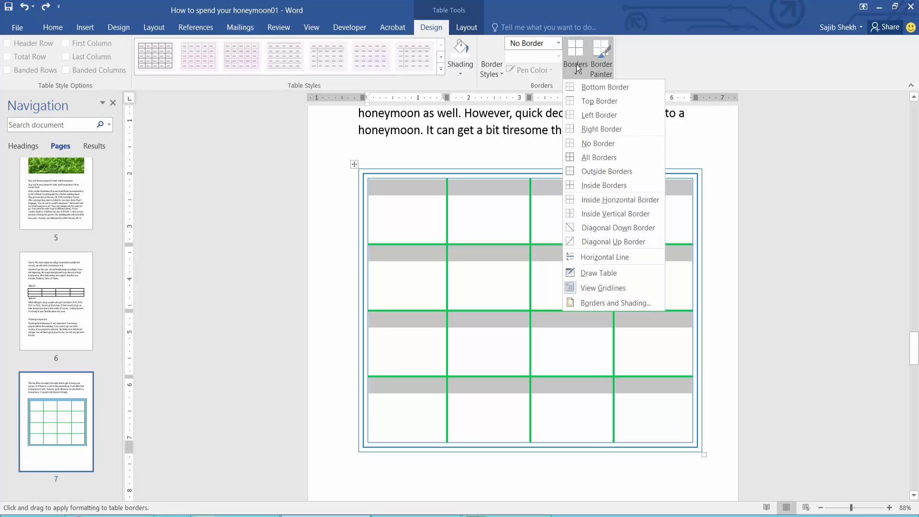
Apply No Border to the table's Outside Borders, then deselect the table.
{"action": "left_click", "coordinate": [608, 171]}
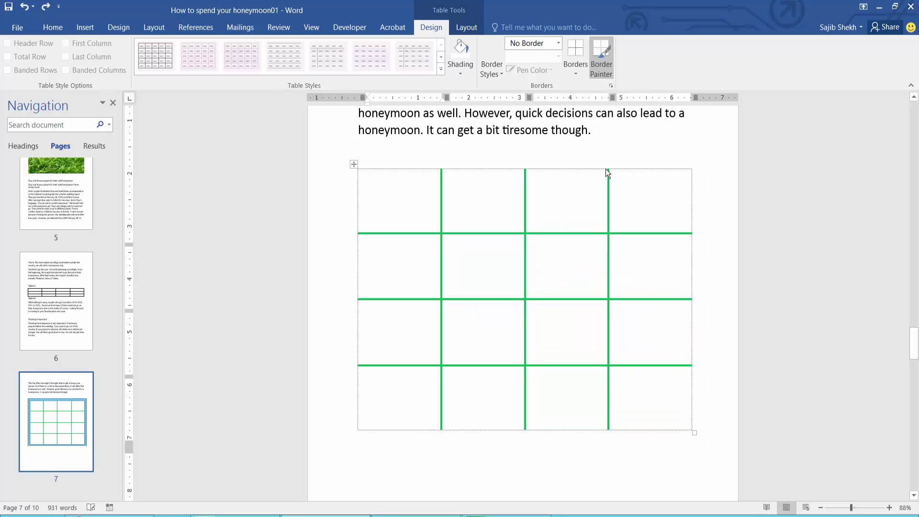
{"action": "left_click", "coordinate": [668, 449]}
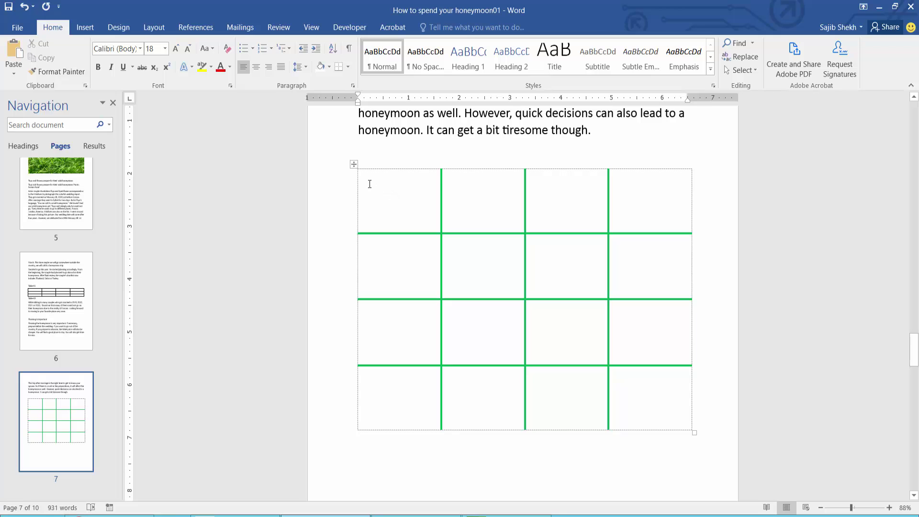
Return the caret to the table and expand the Line Style list.
{"action": "left_click", "coordinate": [664, 410]}
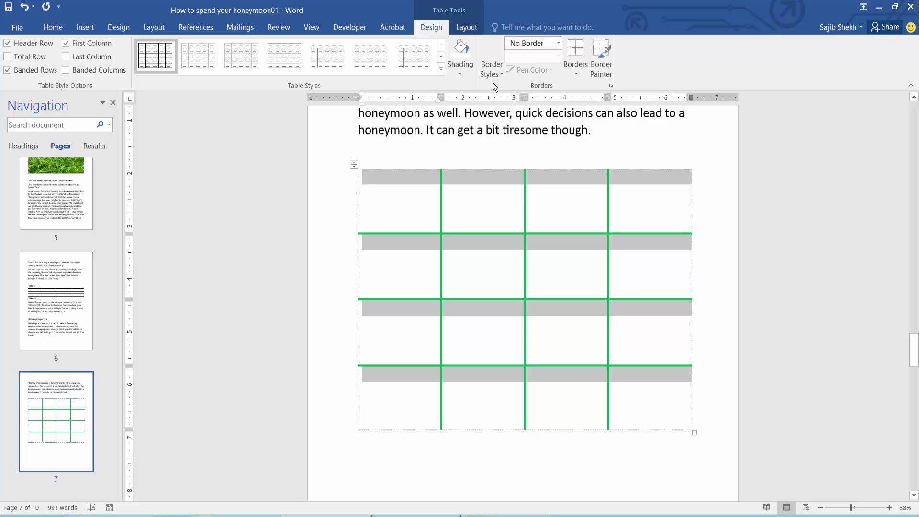
{"action": "left_click", "coordinate": [558, 45]}
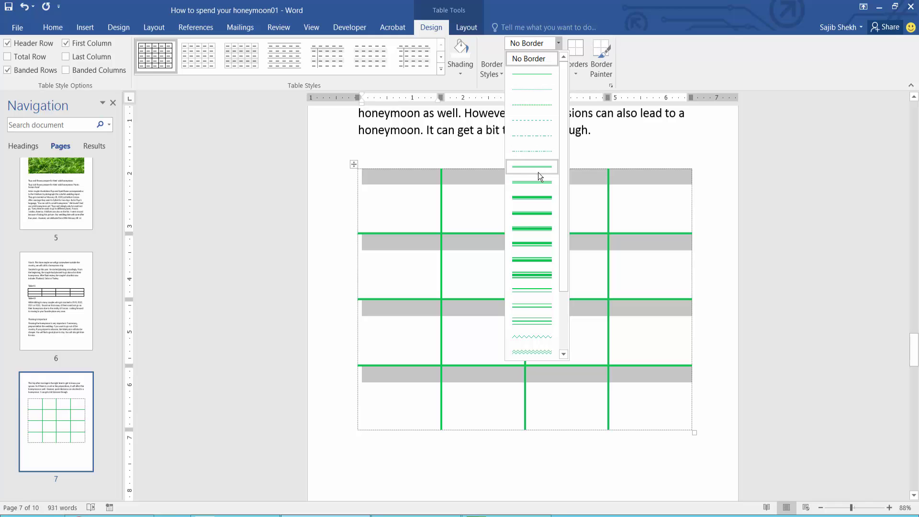
Load a wavy line style with a blue pen color and list the border placements.
{"action": "left_click", "coordinate": [538, 350]}
{"action": "left_click", "coordinate": [550, 71]}
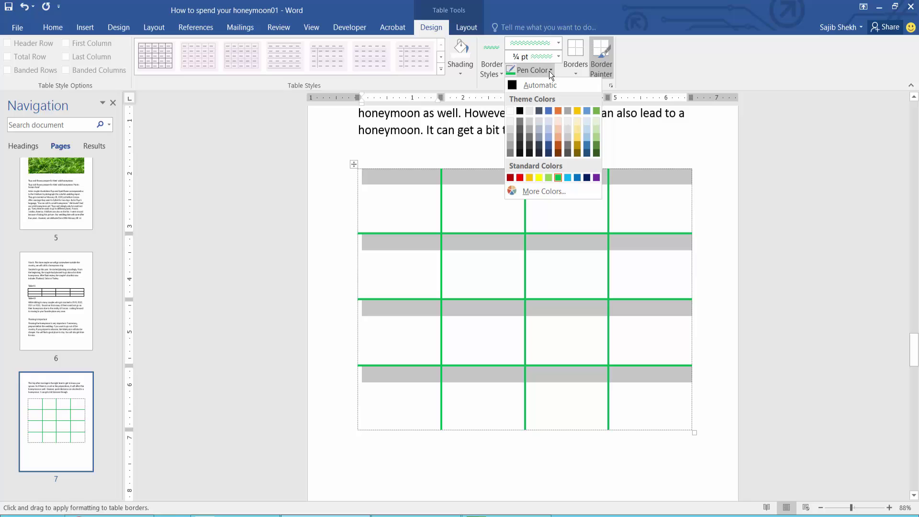
{"action": "left_click", "coordinate": [549, 110]}
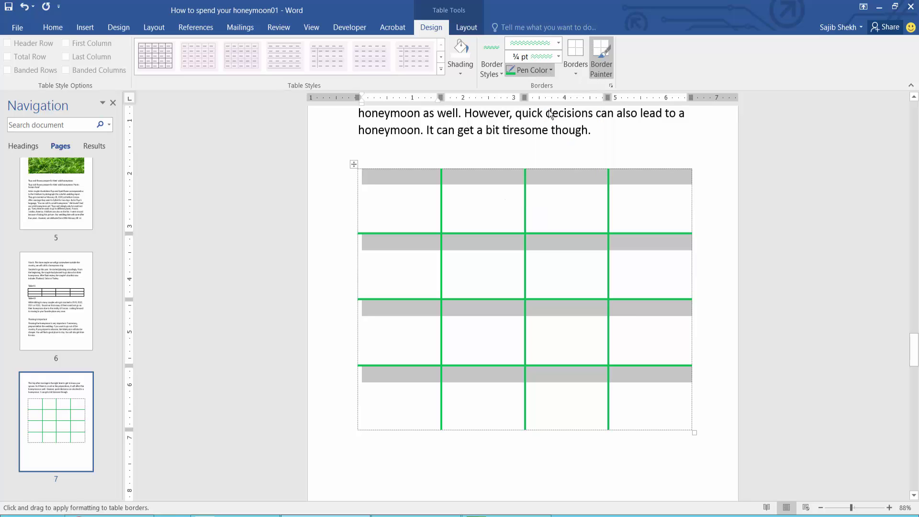
{"action": "left_click", "coordinate": [549, 69]}
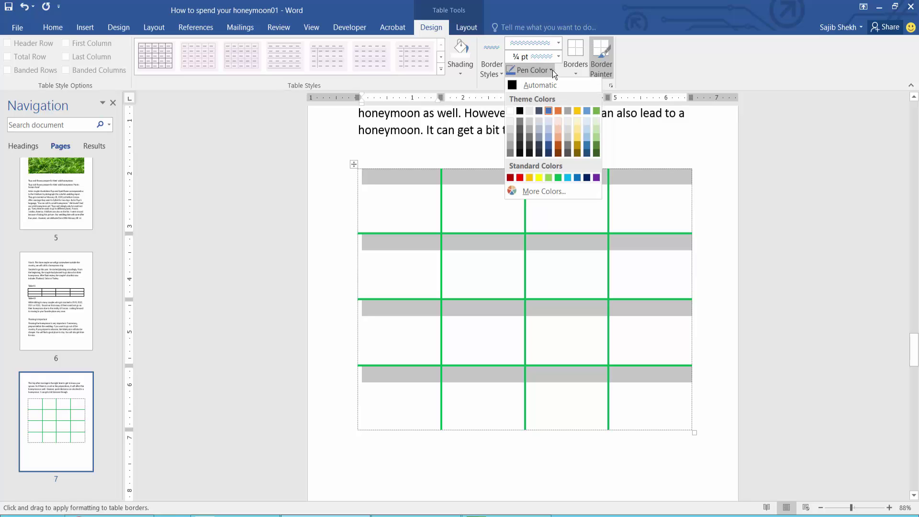
{"action": "left_click", "coordinate": [559, 60]}
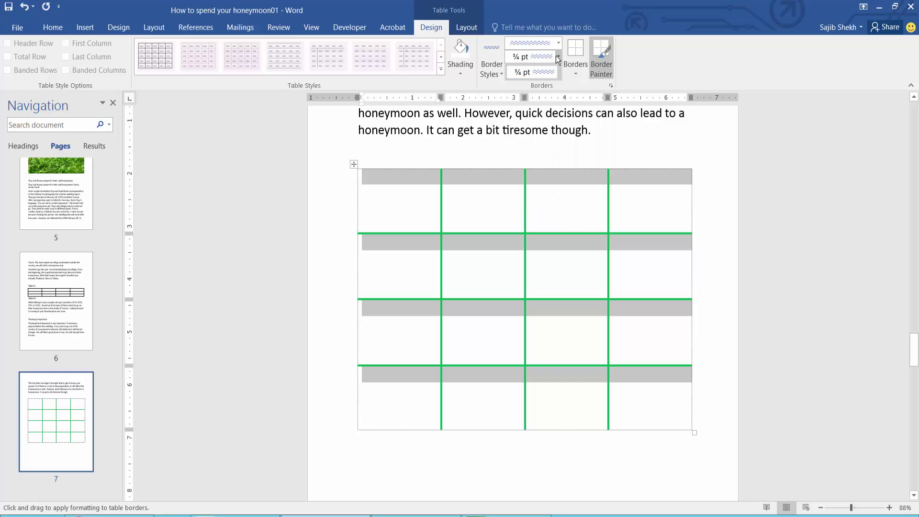
{"action": "left_click", "coordinate": [575, 74]}
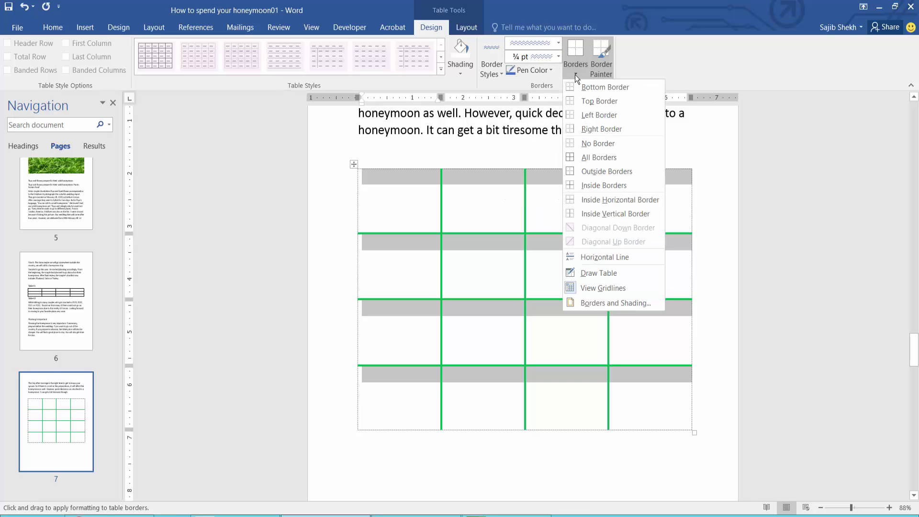
Draw a wavy blue outside border around the table.
{"action": "left_click", "coordinate": [607, 172]}
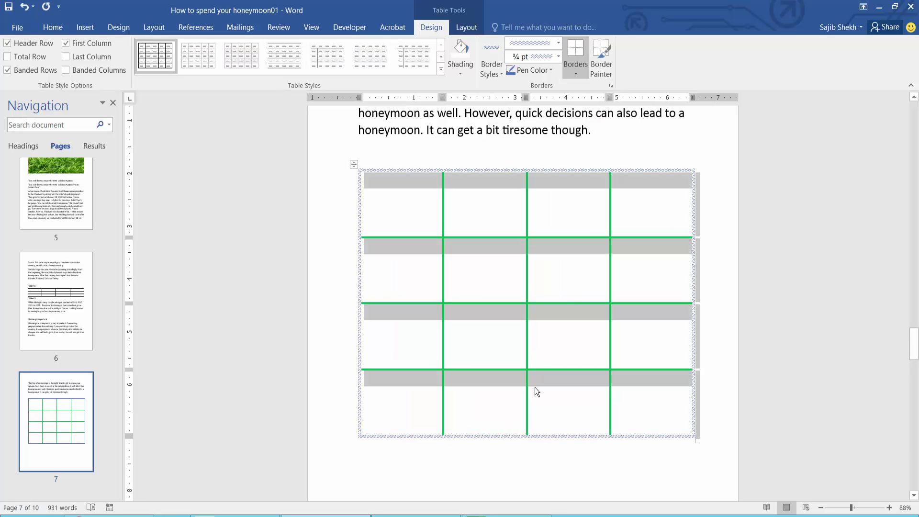
{"action": "left_click", "coordinate": [445, 467]}
{"action": "left_click", "coordinate": [406, 336]}
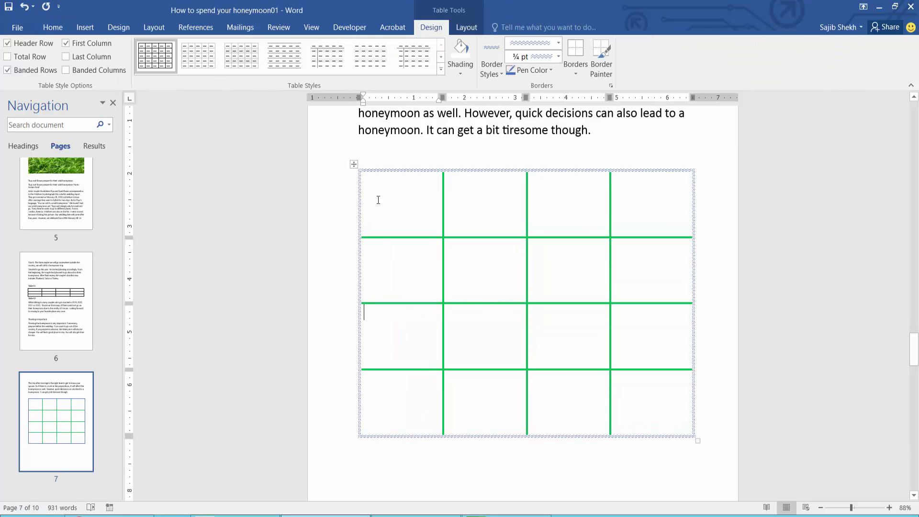
{"action": "left_click", "coordinate": [392, 193]}
Reselect the table cells and remove the outside border using No Border.
{"action": "mouse_move", "coordinate": [396, 210]}
{"action": "left_mouse_down"}
{"action": "mouse_move", "coordinate": [537, 307]}
{"action": "mouse_move", "coordinate": [631, 394]}
{"action": "left_mouse_up"}
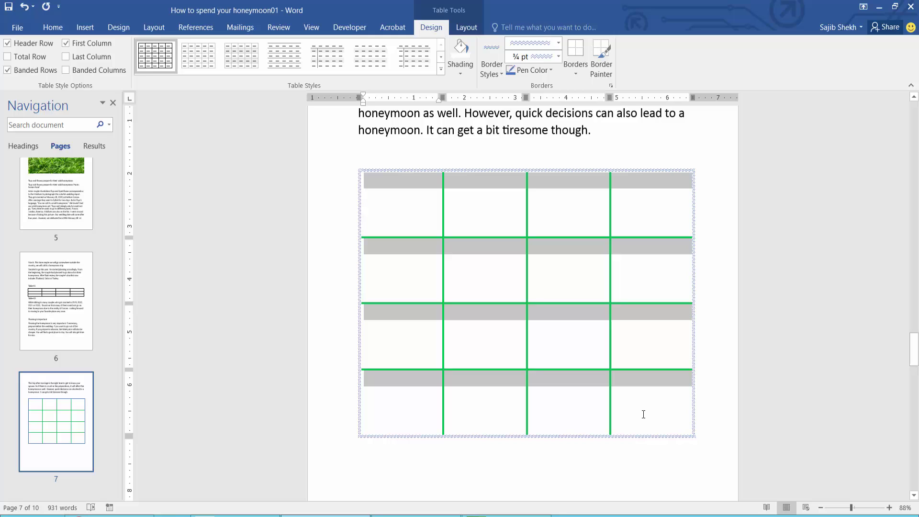
{"action": "left_click", "coordinate": [557, 41]}
{"action": "left_click", "coordinate": [520, 60]}
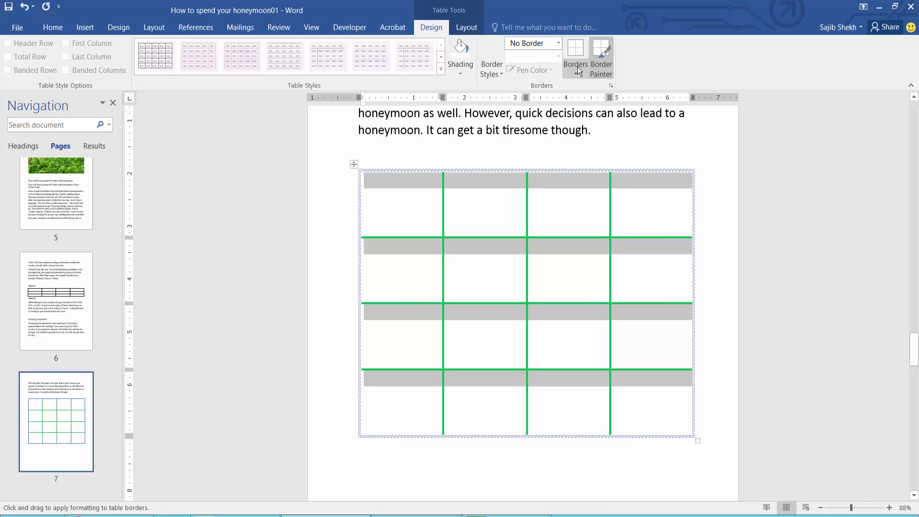
{"action": "left_click", "coordinate": [577, 61]}
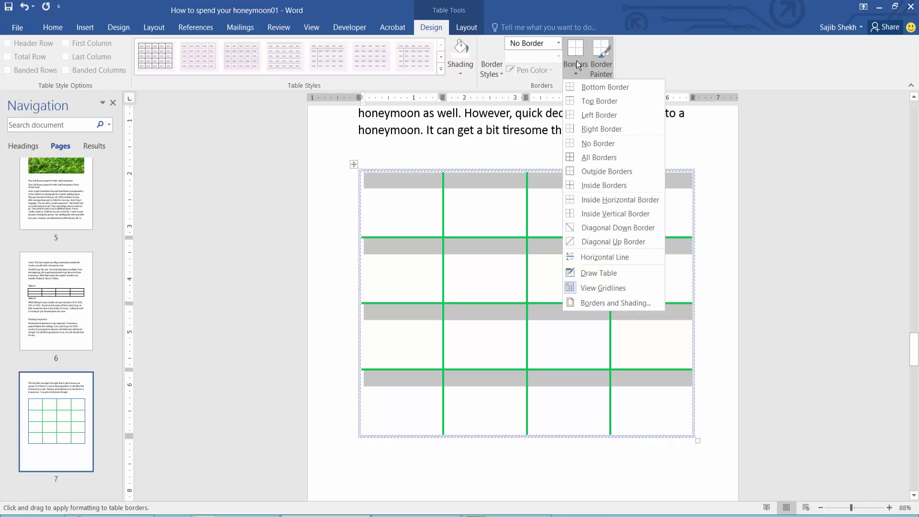
{"action": "left_click", "coordinate": [608, 171]}
{"action": "left_click", "coordinate": [647, 457]}
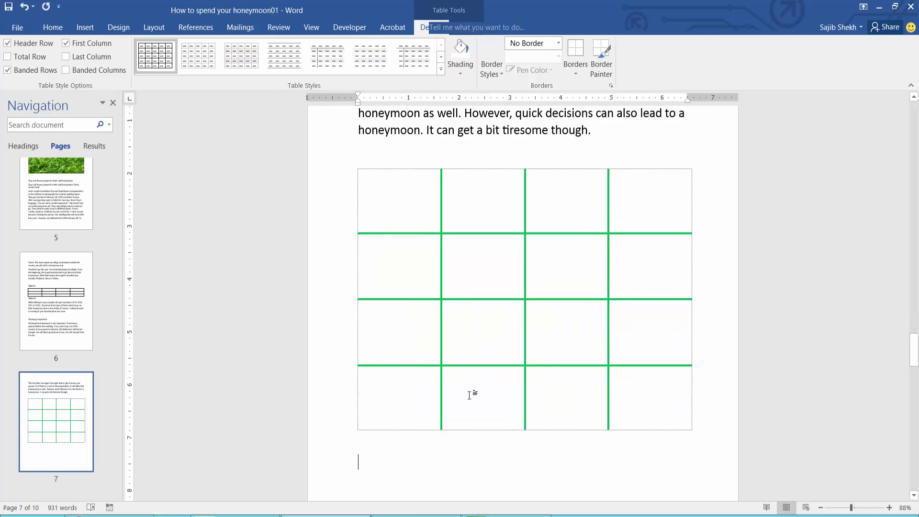
{"action": "left_click", "coordinate": [396, 297]}
{"action": "left_click", "coordinate": [397, 213]}
{"action": "left_click", "coordinate": [490, 206]}
{"action": "left_click", "coordinate": [567, 212]}
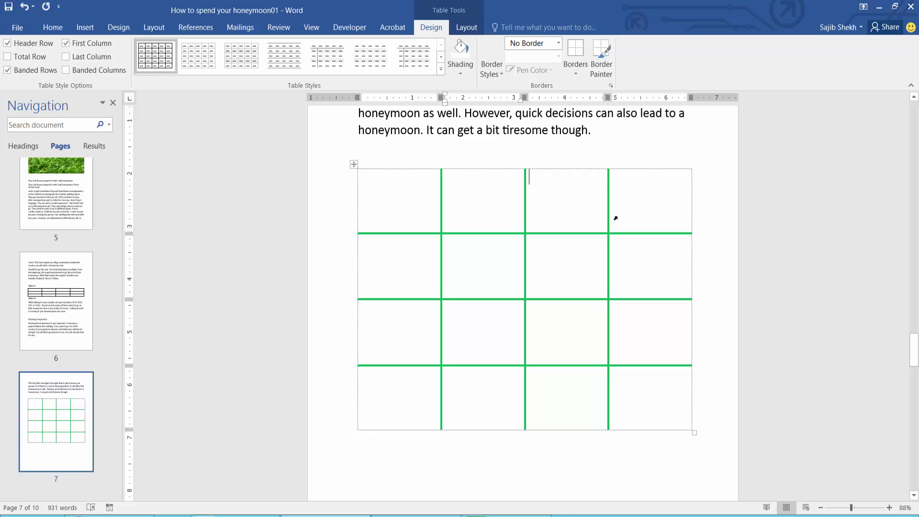
{"action": "left_click", "coordinate": [613, 218]}
{"action": "left_click", "coordinate": [630, 412]}
{"action": "left_click", "coordinate": [560, 410]}
{"action": "left_click", "coordinate": [506, 399]}
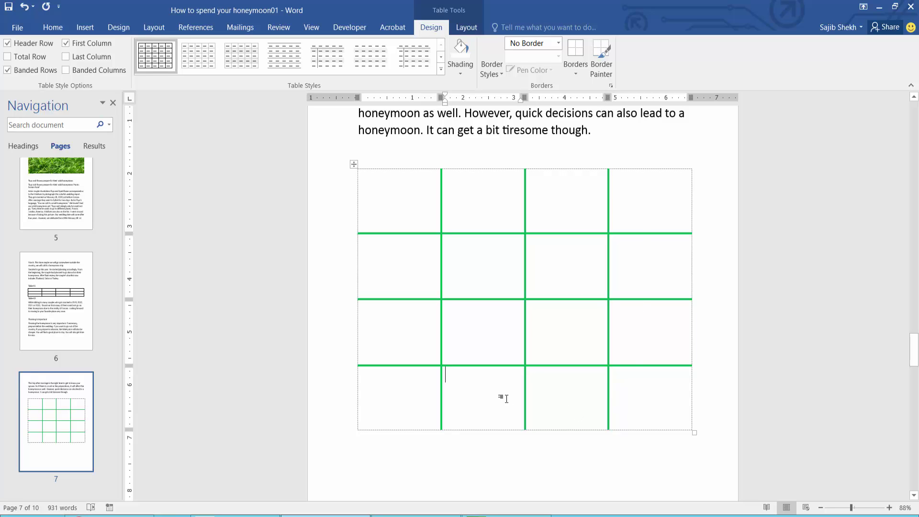